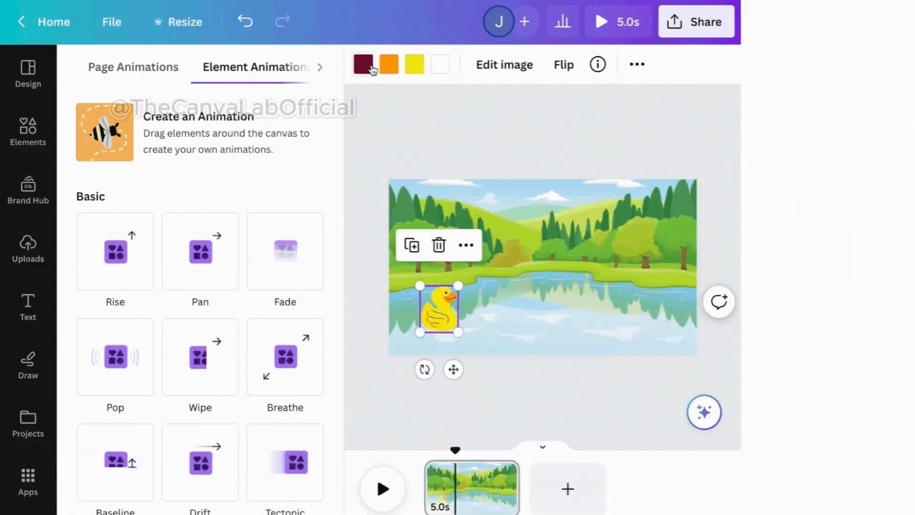
# Create a custom animation path that moves the duck horizontally across the lake.
pyautogui.click(248, 148)
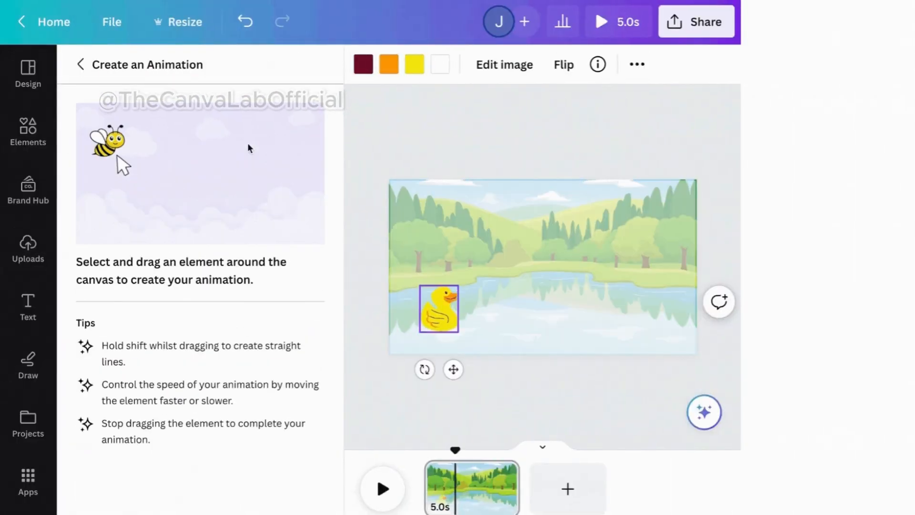
pyautogui.moveTo(439, 319)
pyautogui.mouseDown()
pyautogui.moveTo(512, 300)
pyautogui.moveTo(553, 319)
pyautogui.mouseUp()
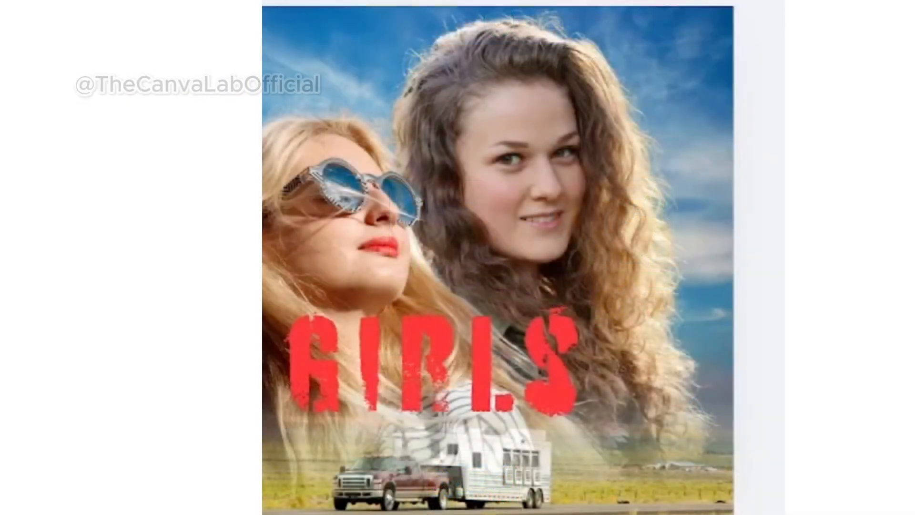
# Tighten the letter spacing of the red GIRLS title to about -121.
pyautogui.click(468, 393)
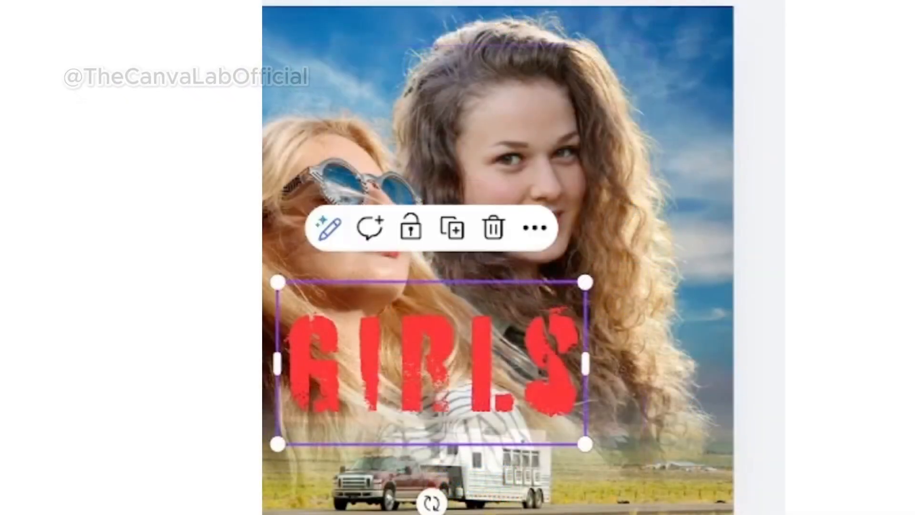
pyautogui.moveTo(433, 29); pyautogui.dragTo(404, 32)
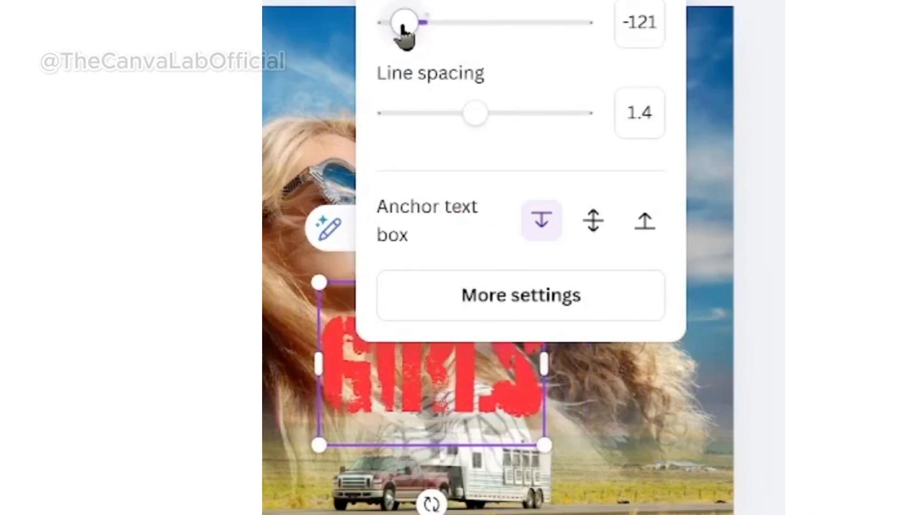
pyautogui.click(782, 274)
pyautogui.click(782, 274)
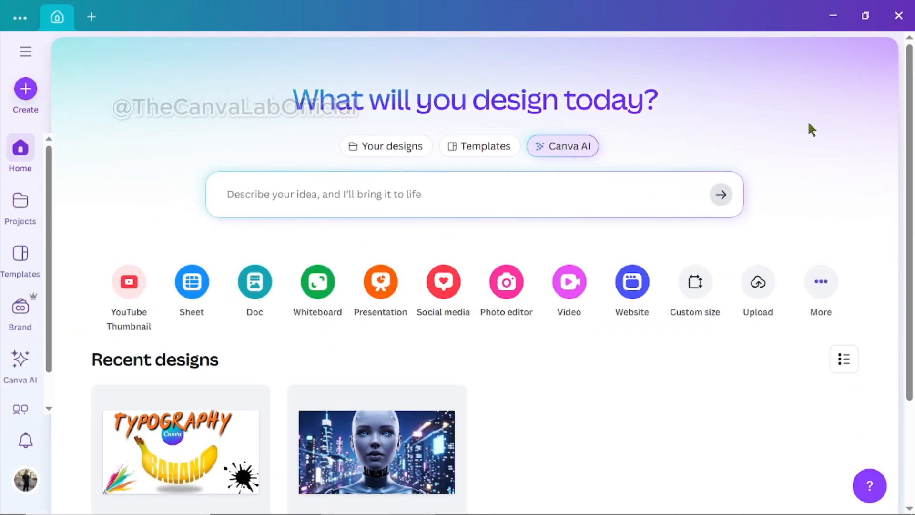
# Create a new blank Facebook Post (Landscape) design.
pyautogui.click(444, 284)
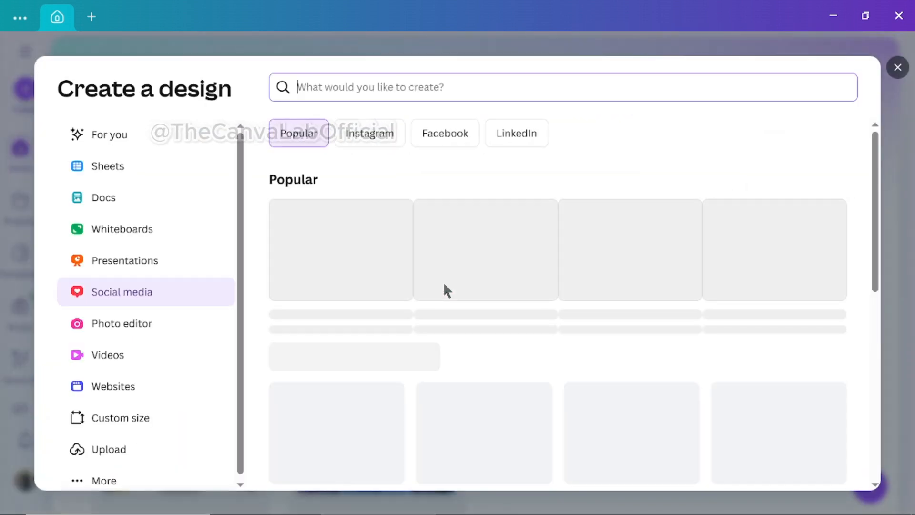
pyautogui.click(448, 138)
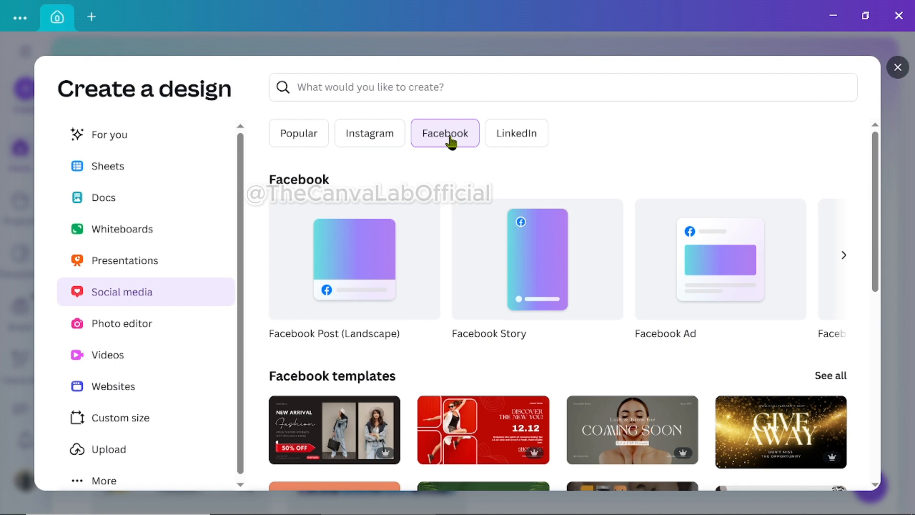
pyautogui.click(361, 251)
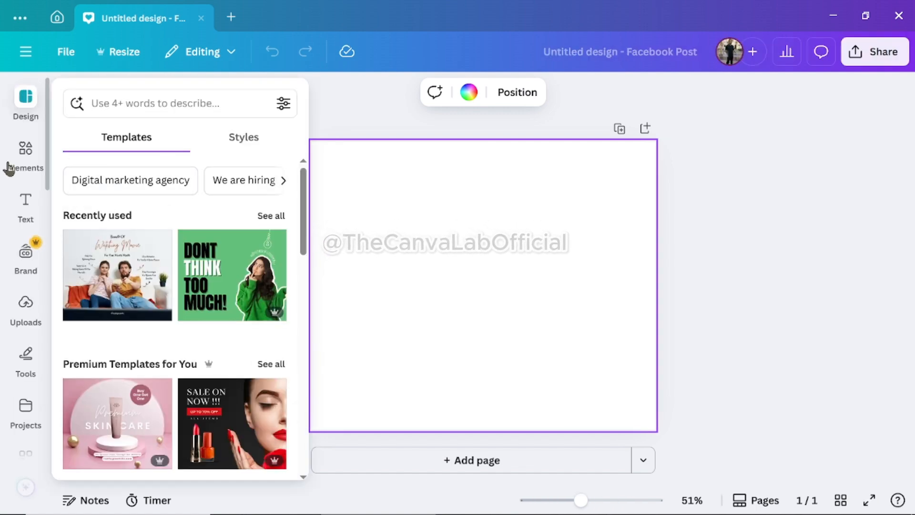
# Add the recently used photo of the curly-haired woman to the page and remove its background.
pyautogui.click(22, 154)
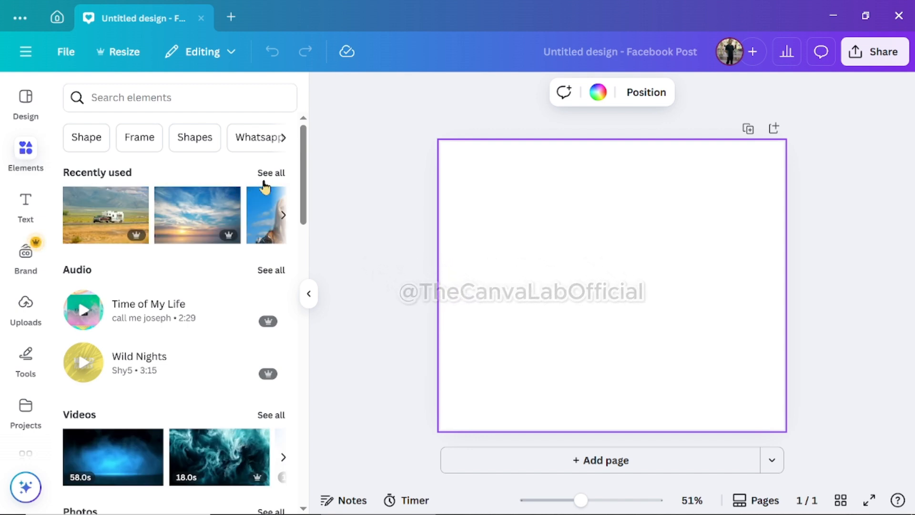
pyautogui.click(284, 215)
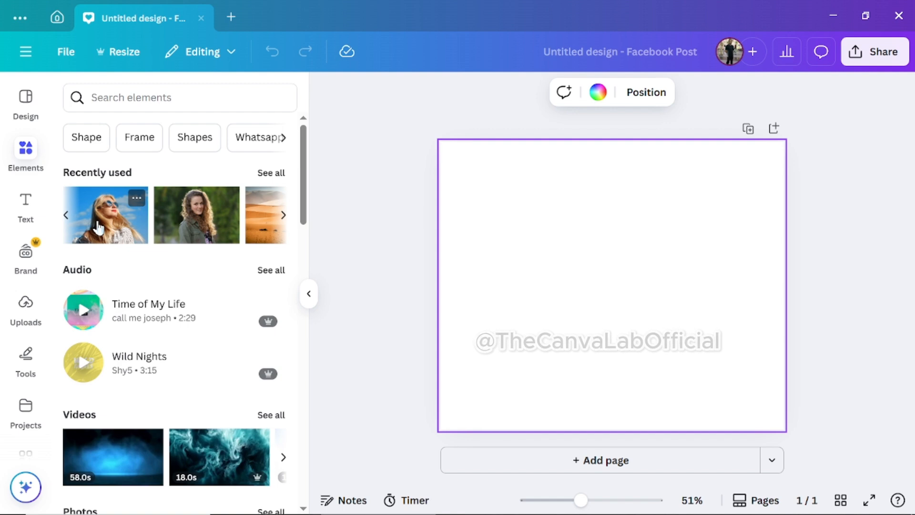
pyautogui.click(190, 226)
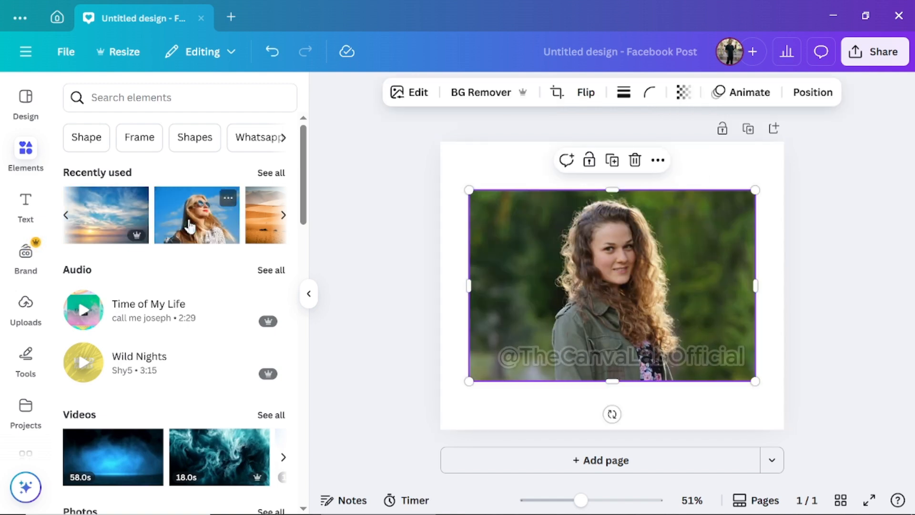
pyautogui.click(456, 93)
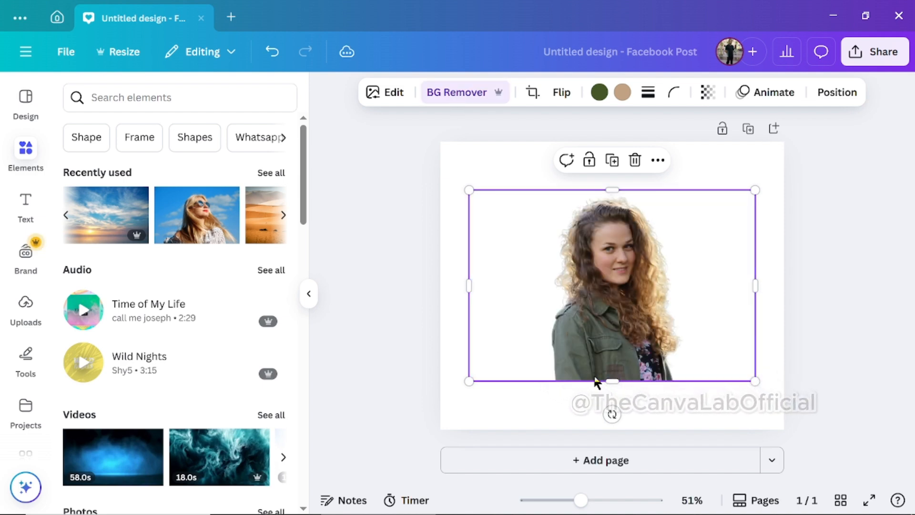
# Enlarge the curly-haired woman's cut-out to about 1,081 × 722 and move it to the page's lower-right area.
pyautogui.moveTo(469, 190); pyautogui.dragTo(370, 116)
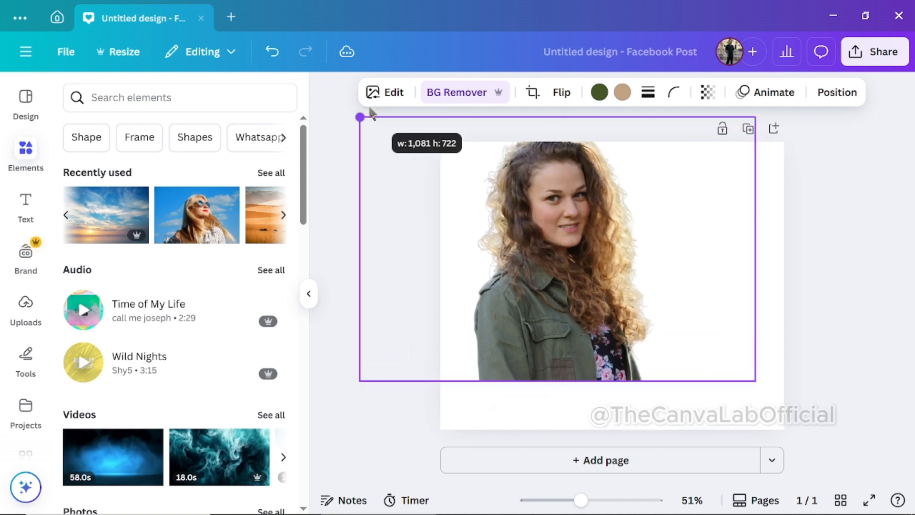
pyautogui.moveTo(603, 285); pyautogui.dragTo(702, 342)
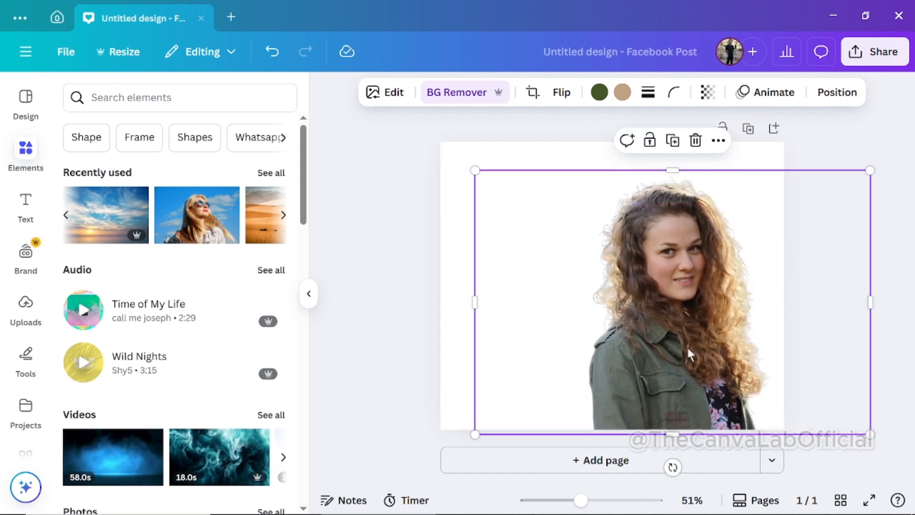
# Add the recently used photo of the woman in sunglasses, remove its background, and place it in the page's lower-left area.
pyautogui.click(205, 226)
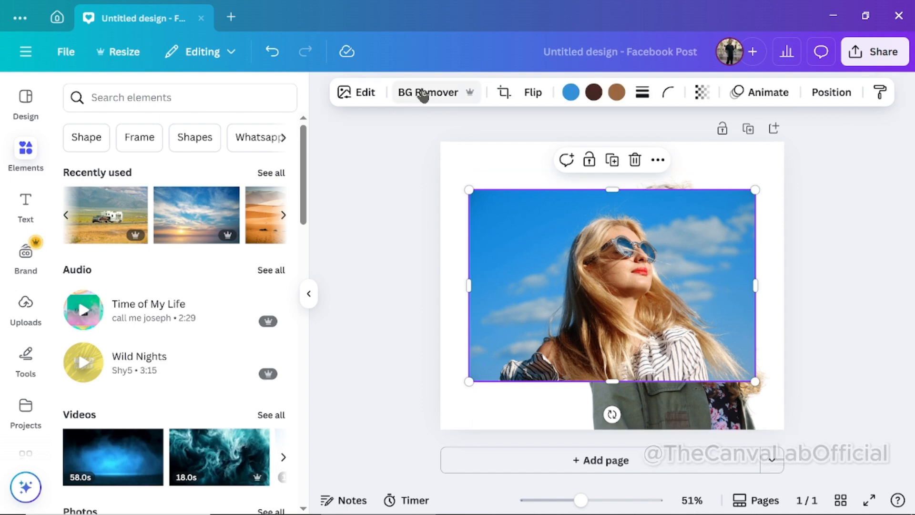
pyautogui.click(423, 95)
pyautogui.moveTo(596, 353); pyautogui.dragTo(554, 403)
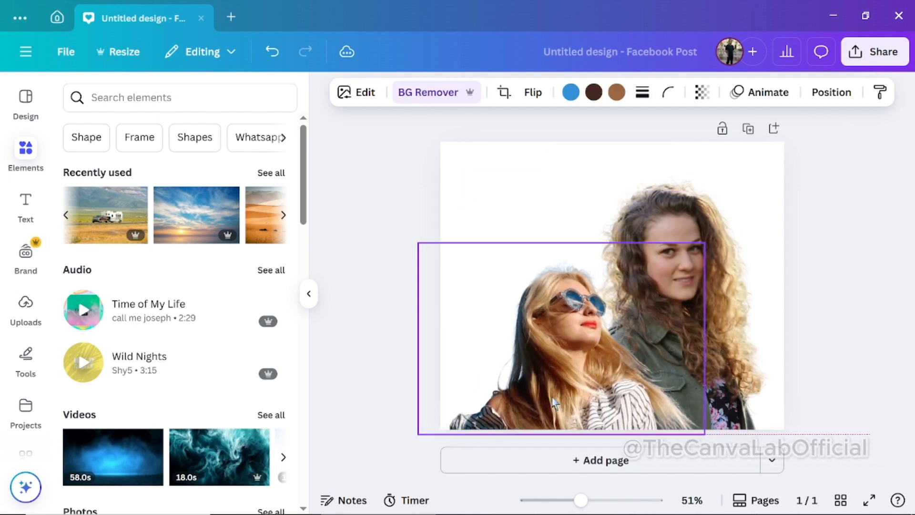
pyautogui.click(729, 307)
pyautogui.click(453, 158)
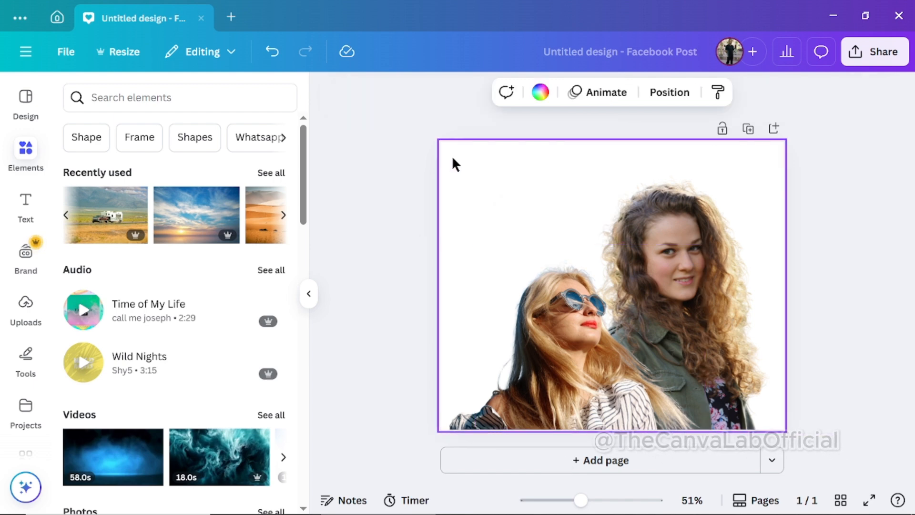
# Add the recently used sunset sky photo and set it as the page background.
pyautogui.click(204, 226)
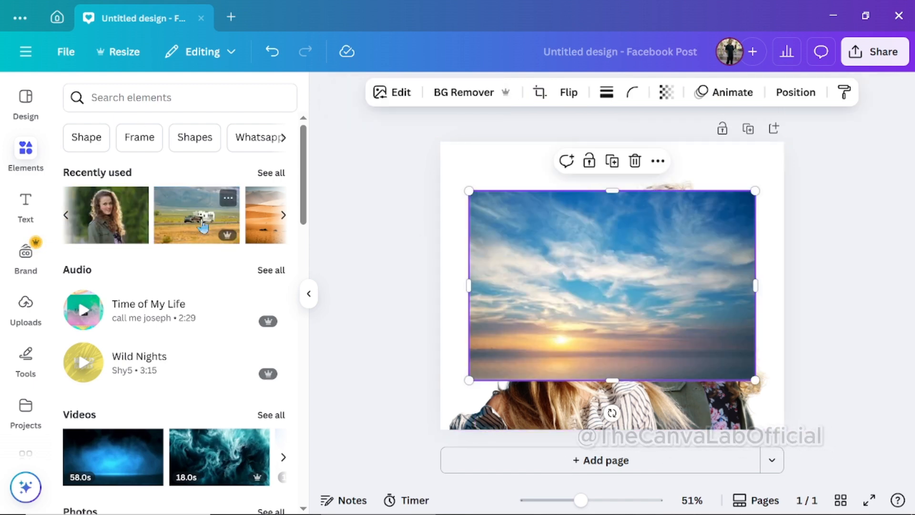
pyautogui.rightClick(592, 244)
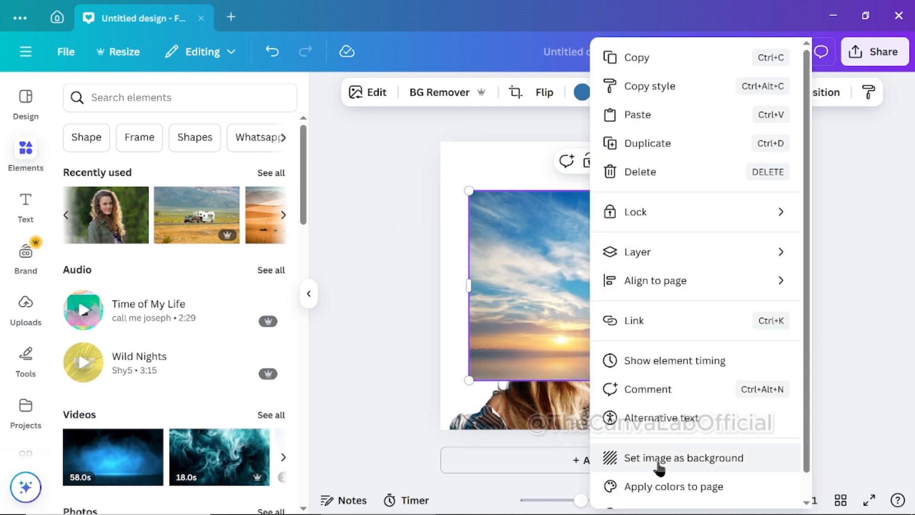
pyautogui.click(659, 459)
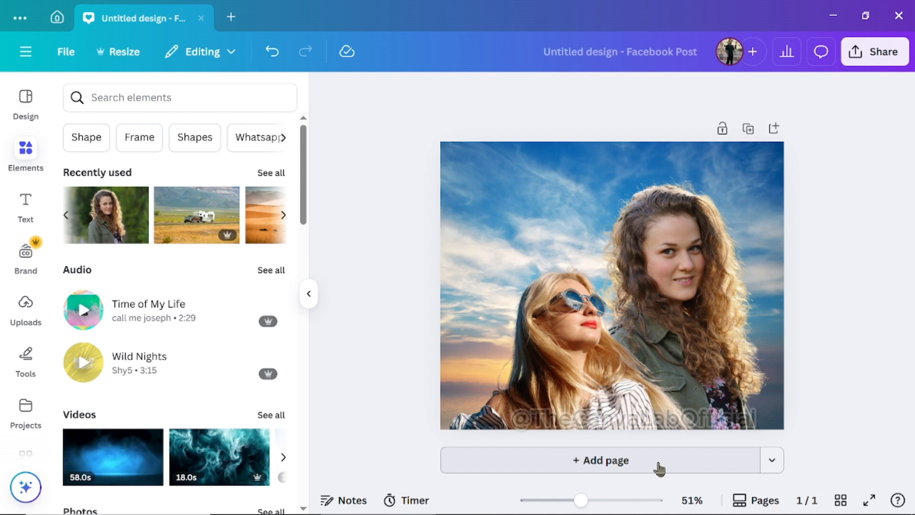
# Enlarge the curly-haired woman's cut-out and shift it so her head sits in the page's upper right.
pyautogui.click(678, 229)
pyautogui.moveTo(476, 169); pyautogui.dragTo(415, 120)
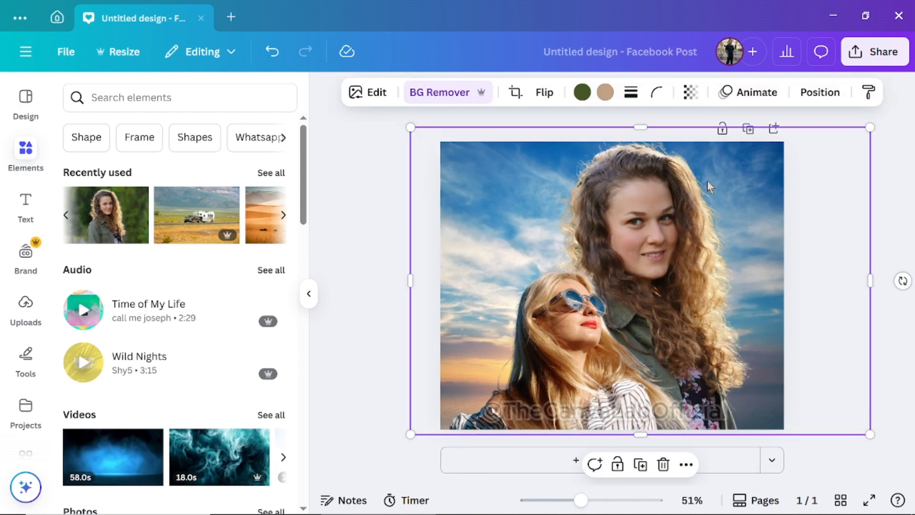
pyautogui.moveTo(657, 230); pyautogui.dragTo(745, 186)
# Move the cut-out of the woman in sunglasses further left and enlarge it so she fills the left half in front.
pyautogui.click(685, 263)
pyautogui.moveTo(641, 272); pyautogui.dragTo(588, 264)
pyautogui.moveTo(550, 182)
pyautogui.mouseDown()
pyautogui.moveTo(555, 139)
pyautogui.moveTo(550, 167)
pyautogui.mouseUp()
pyautogui.click(869, 257)
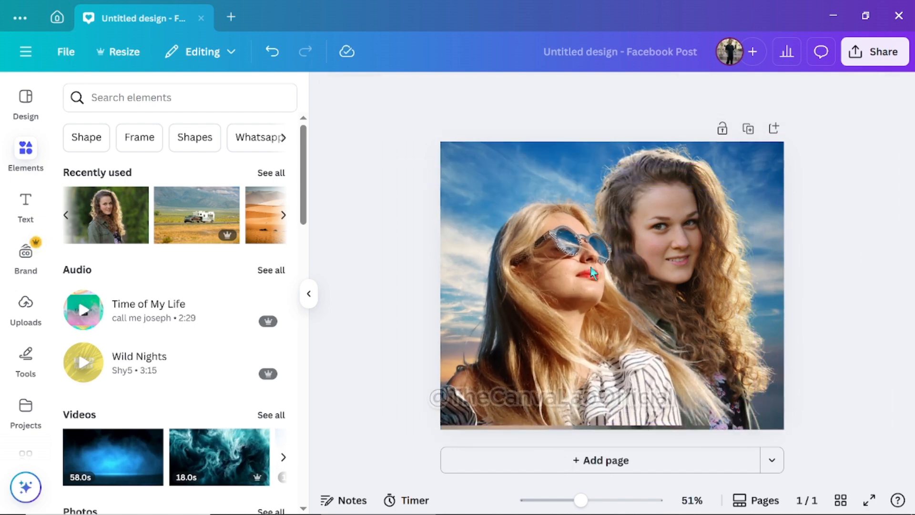
# Add the recently used truck and trailer photo to the page, then find and open the Image Blender app.
pyautogui.click(190, 220)
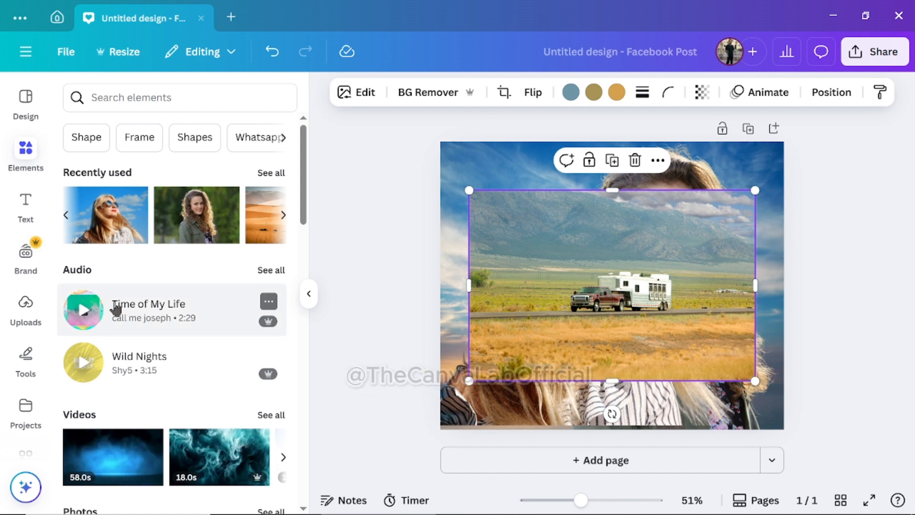
pyautogui.scroll(-3, 48, 210)
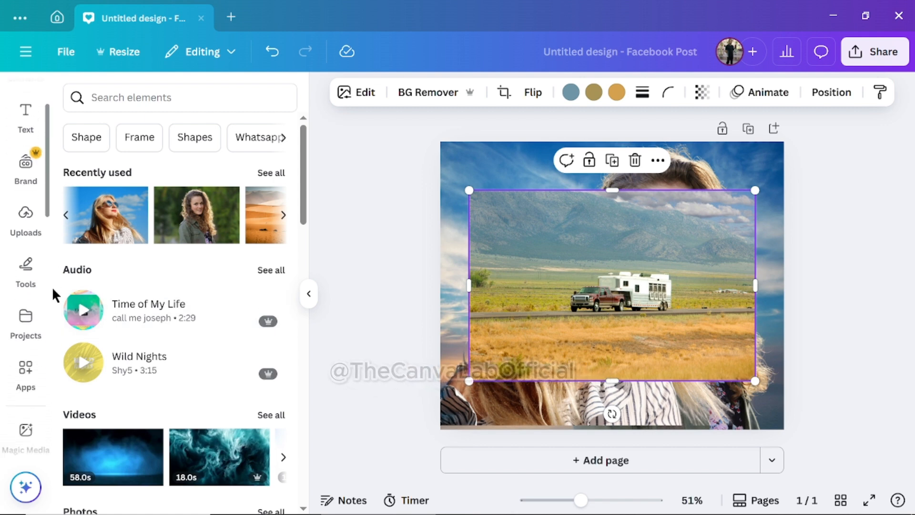
pyautogui.click(27, 326)
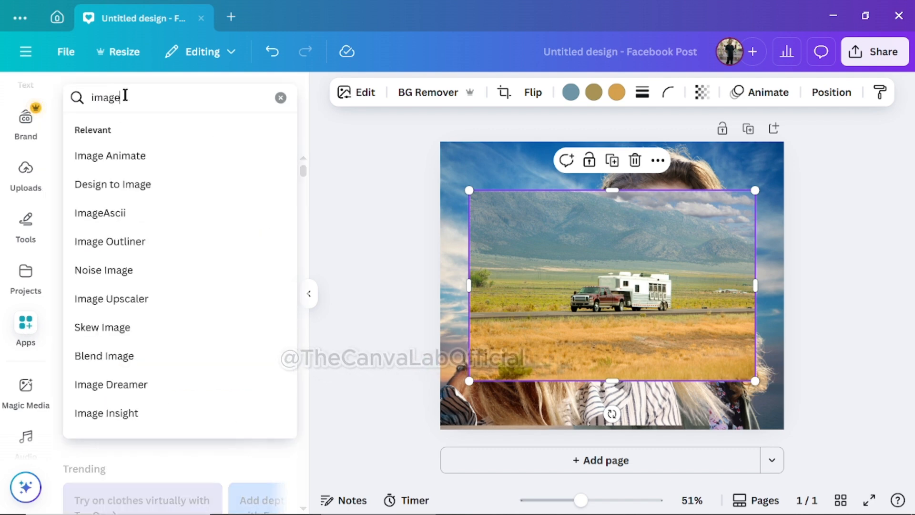
pyautogui.write('ender')
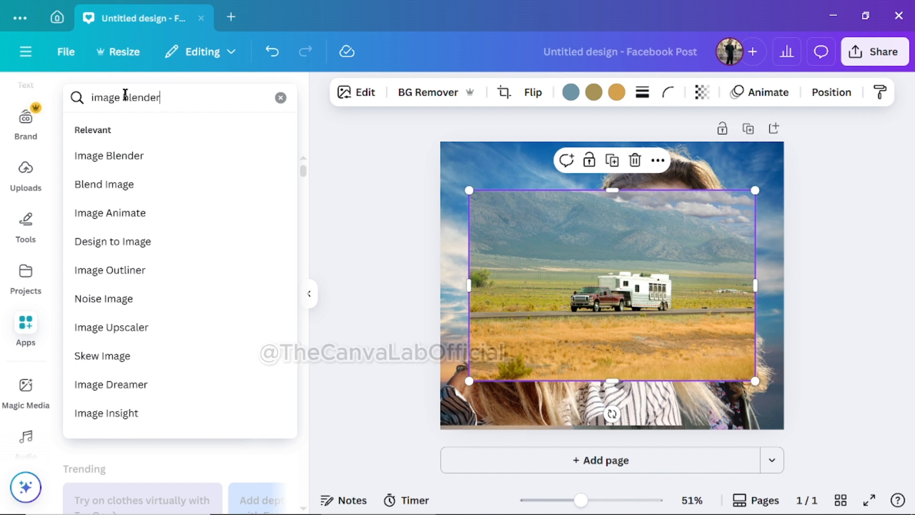
pyautogui.press('Return')
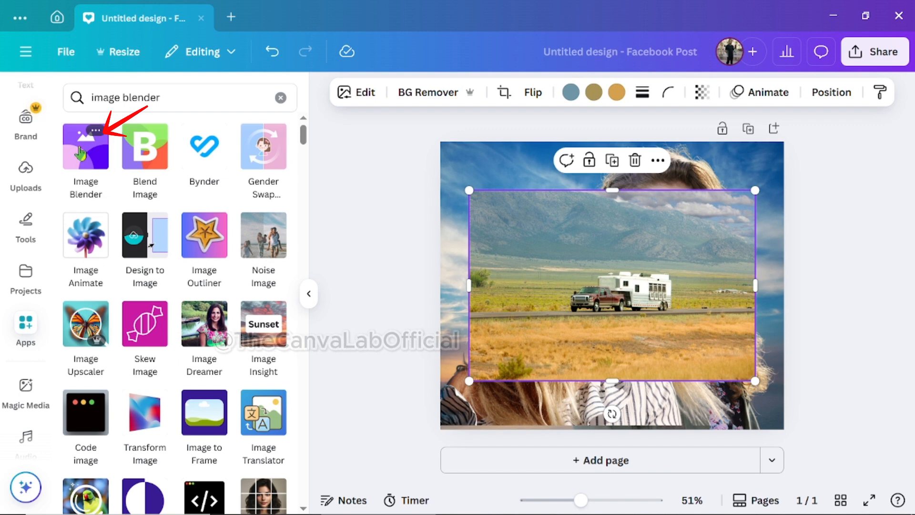
pyautogui.click(80, 153)
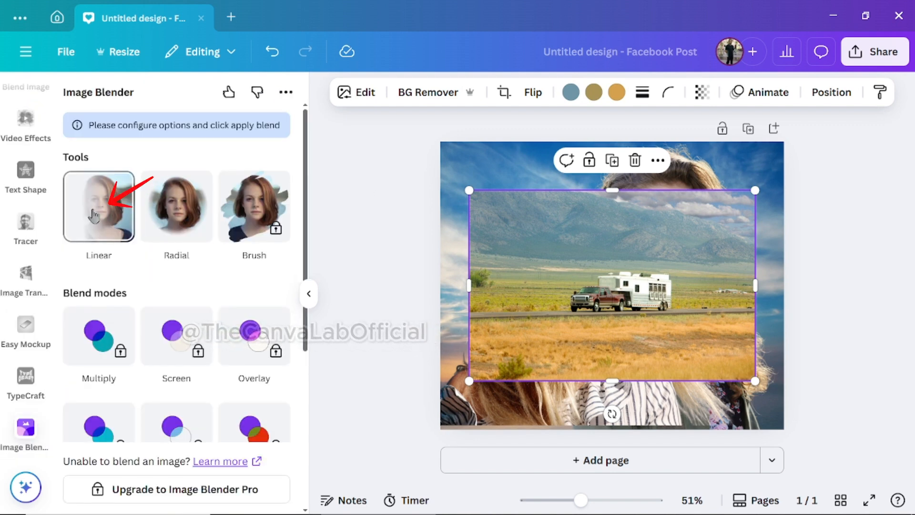
# Fade out the upper part of the truck photo with a saved Linear blend and lower the photo to the page's bottom edge.
pyautogui.click(94, 215)
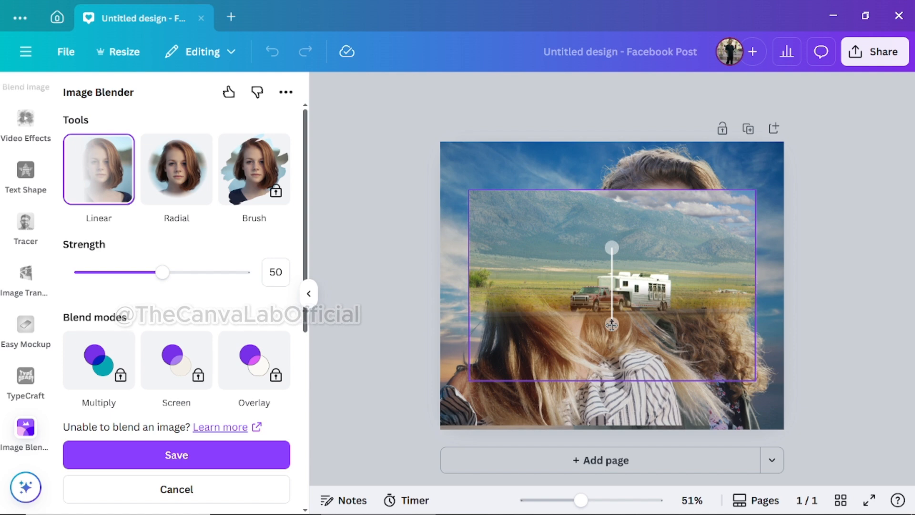
pyautogui.moveTo(610, 331); pyautogui.dragTo(571, 224)
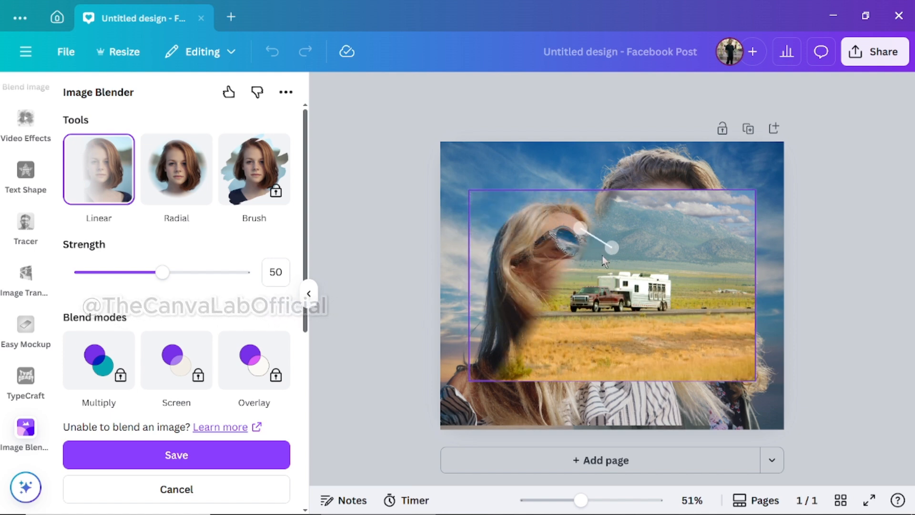
pyautogui.moveTo(611, 249); pyautogui.dragTo(607, 358)
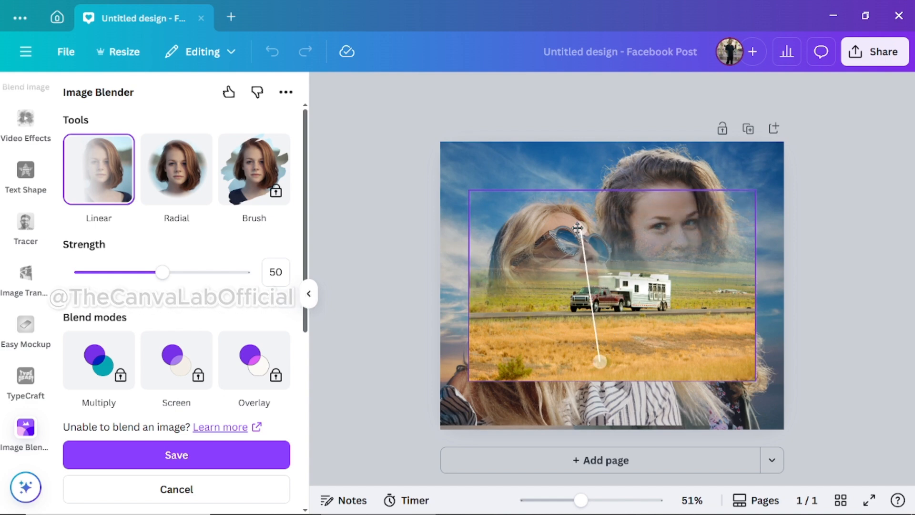
pyautogui.moveTo(577, 225)
pyautogui.mouseDown()
pyautogui.moveTo(589, 232)
pyautogui.moveTo(588, 257)
pyautogui.moveTo(595, 224)
pyautogui.moveTo(580, 230)
pyautogui.mouseUp()
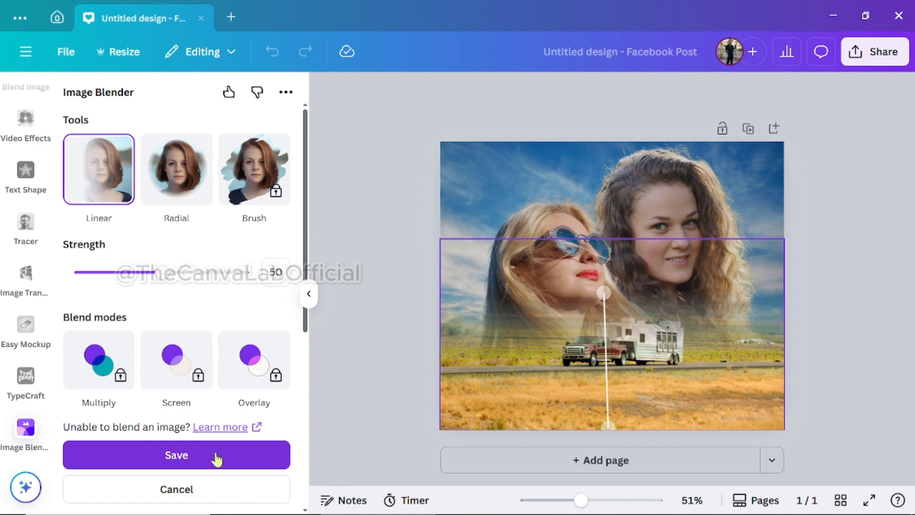
pyautogui.click(216, 458)
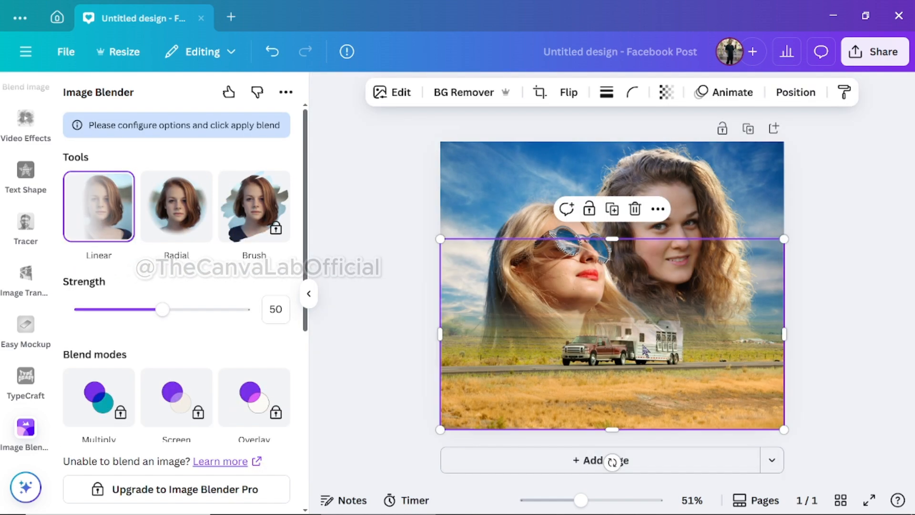
pyautogui.moveTo(645, 345); pyautogui.dragTo(647, 419)
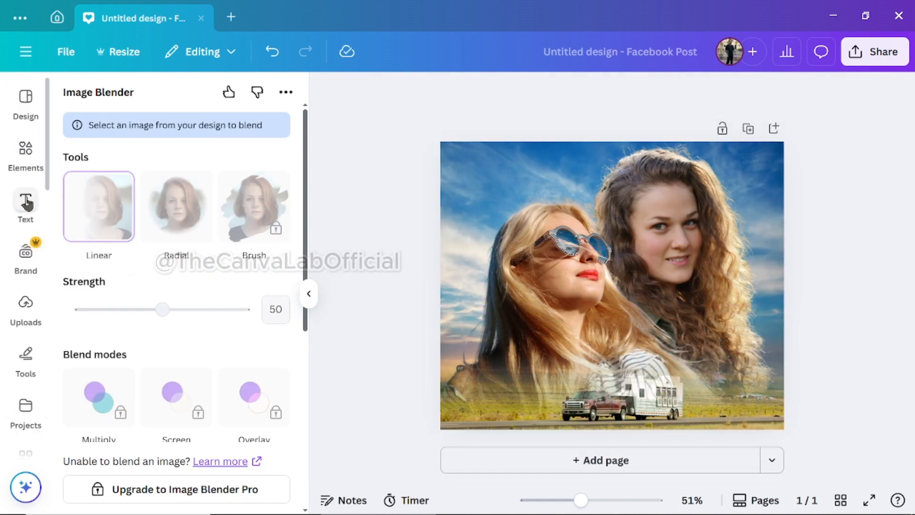
# Add a heading reading "Girls" to the page and set its font to Battery Park.
pyautogui.click(26, 203)
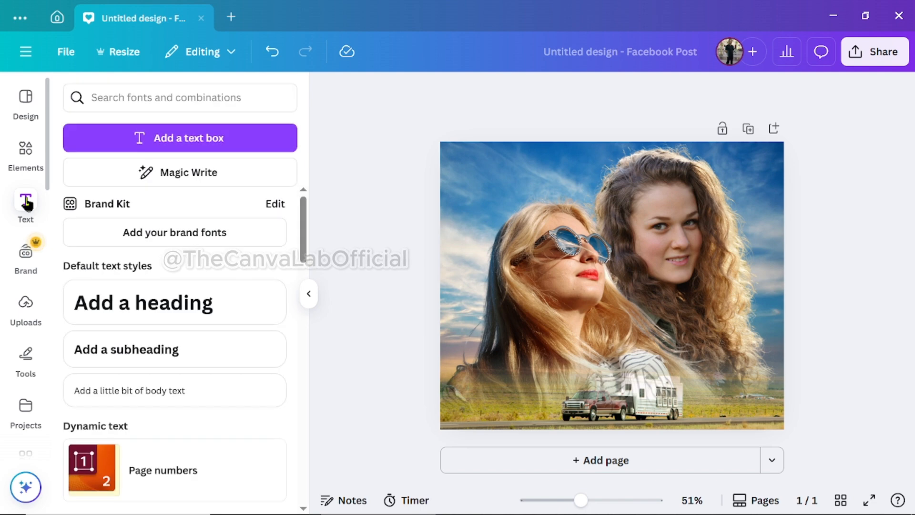
pyautogui.click(162, 307)
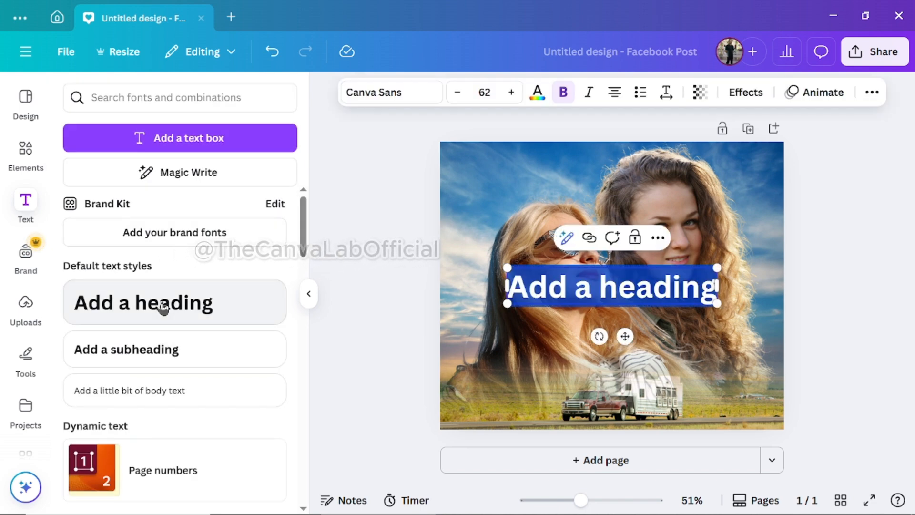
pyautogui.write('Gir')
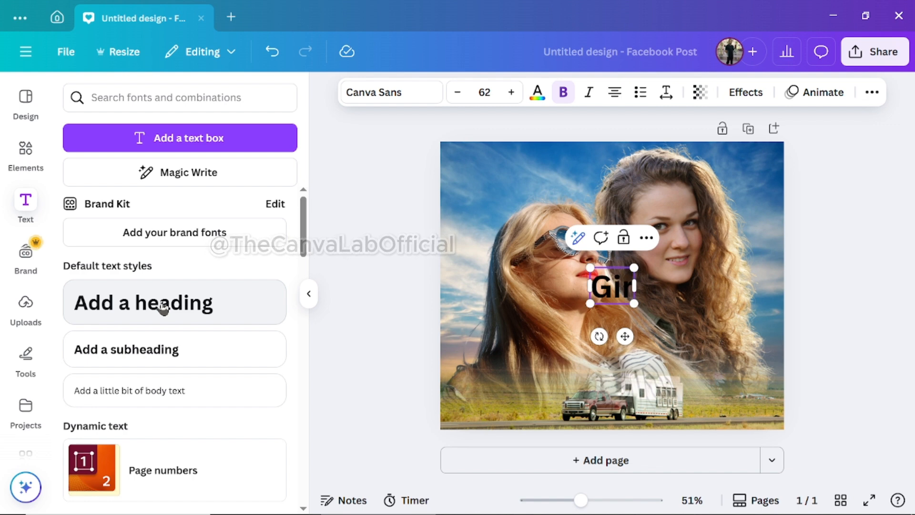
pyautogui.write('ls')
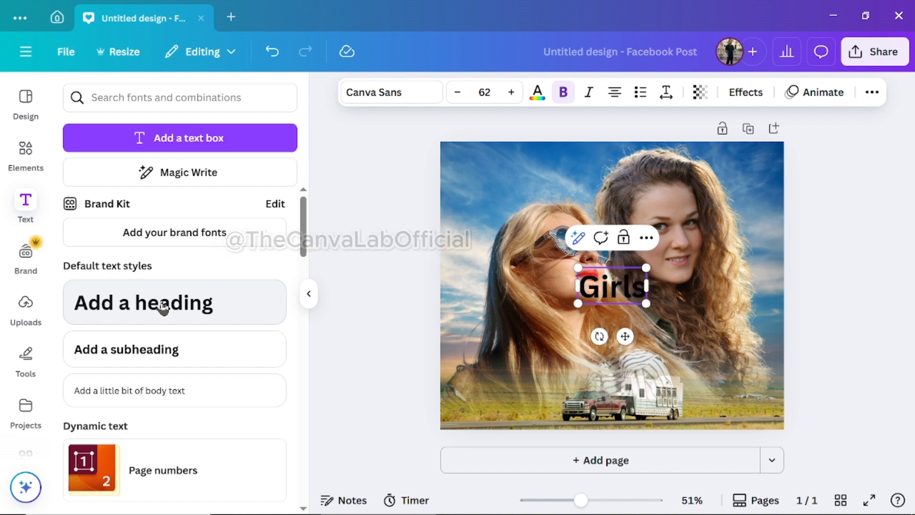
pyautogui.click(412, 93)
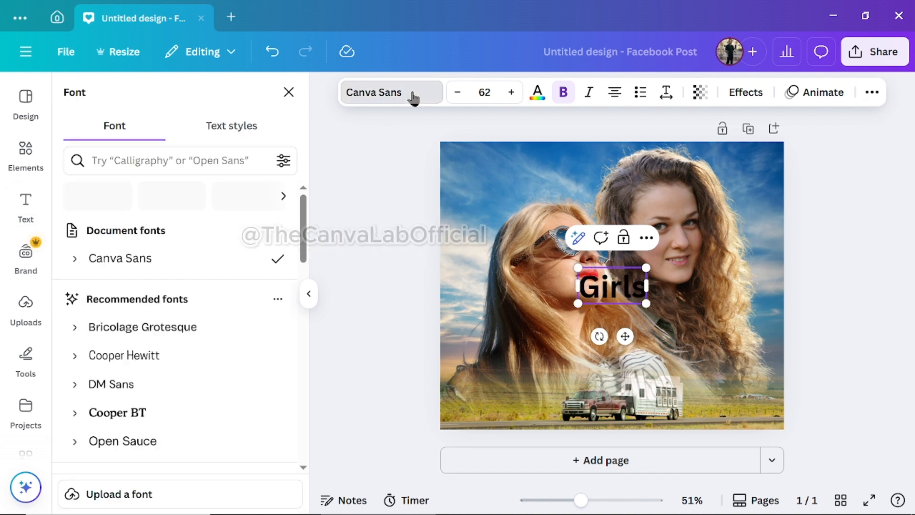
pyautogui.write('battery')
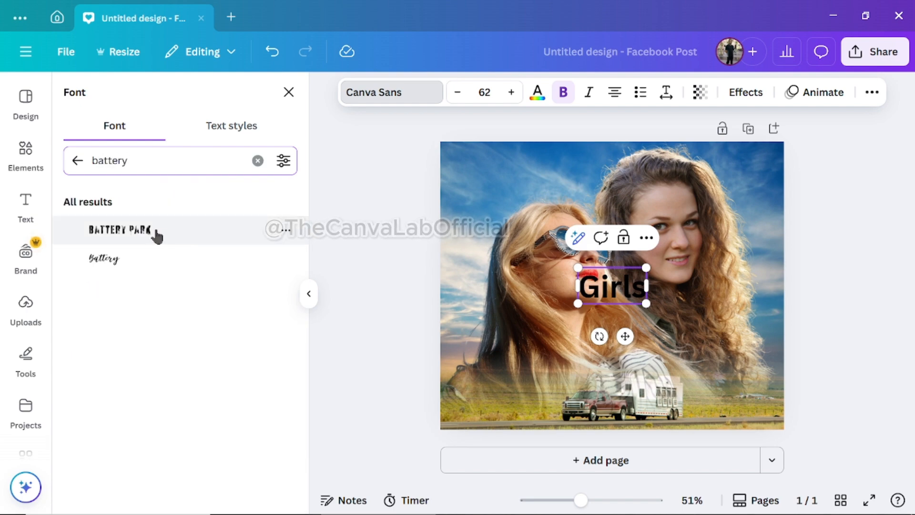
pyautogui.click(151, 231)
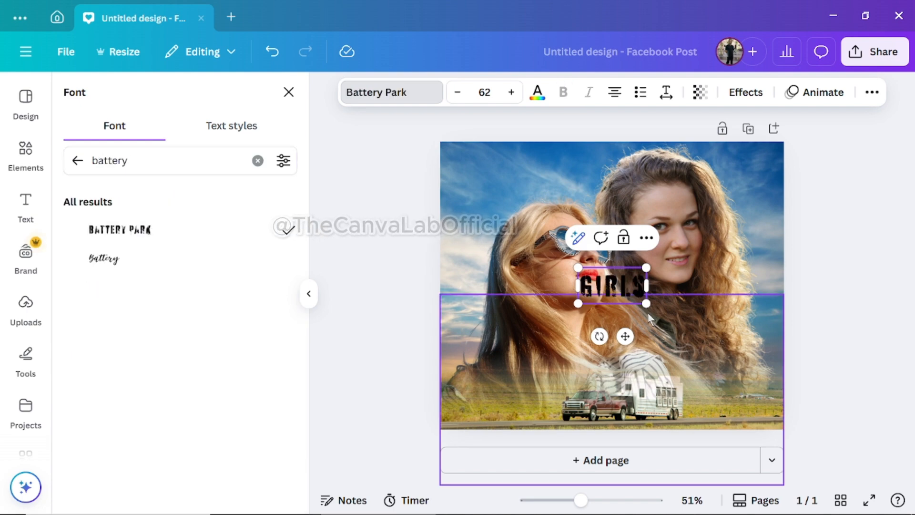
# Enlarge the "Girls" heading to font size 155 and place it over the lower part of the page above the truck.
pyautogui.moveTo(646, 303); pyautogui.dragTo(770, 369)
pyautogui.moveTo(578, 267); pyautogui.dragTo(549, 252)
pyautogui.moveTo(770, 252); pyautogui.dragTo(721, 279)
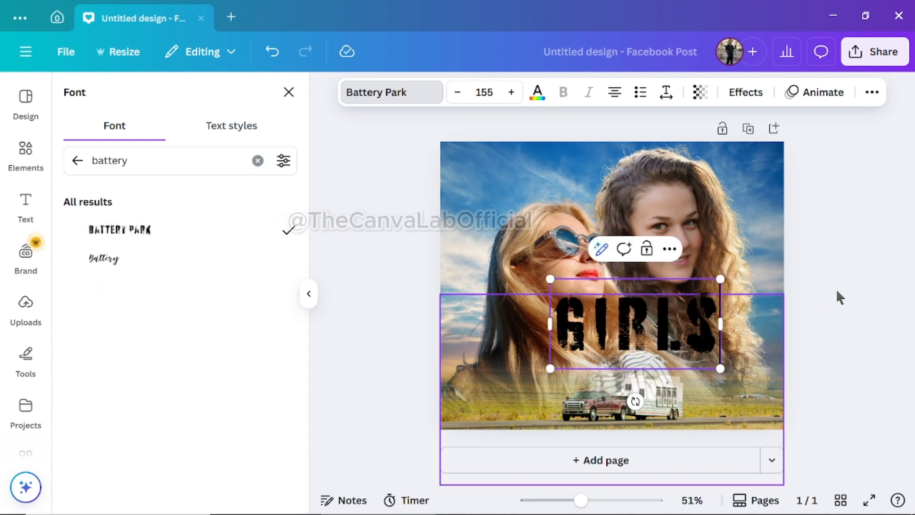
pyautogui.moveTo(635, 340); pyautogui.dragTo(597, 365)
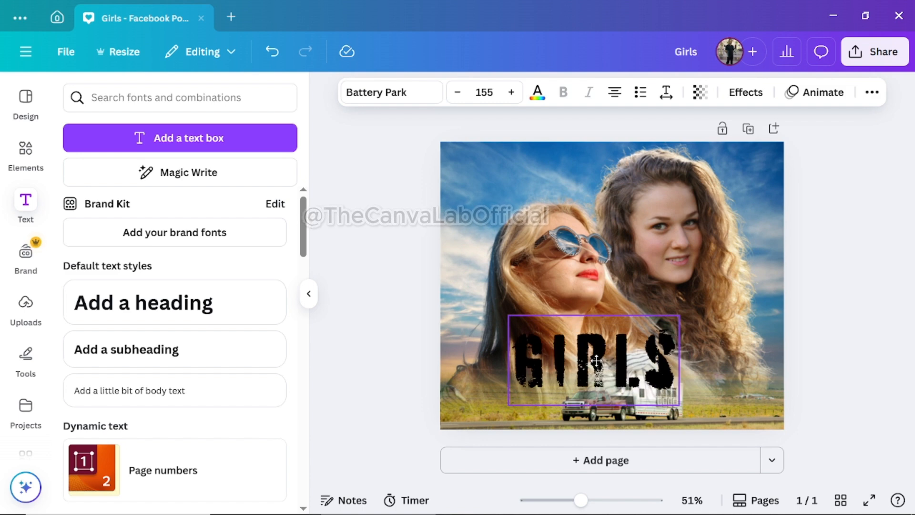
# Colour the "Girls" heading bright red (#ff3131) from the default solid colours.
pyautogui.click(537, 92)
pyautogui.click(240, 351)
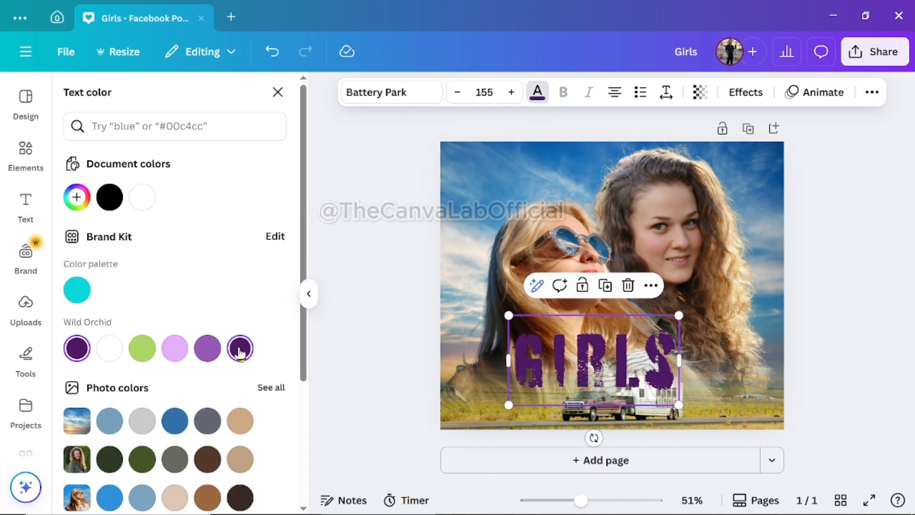
pyautogui.scroll(-3, 244, 388)
pyautogui.scroll(-1, 185, 441)
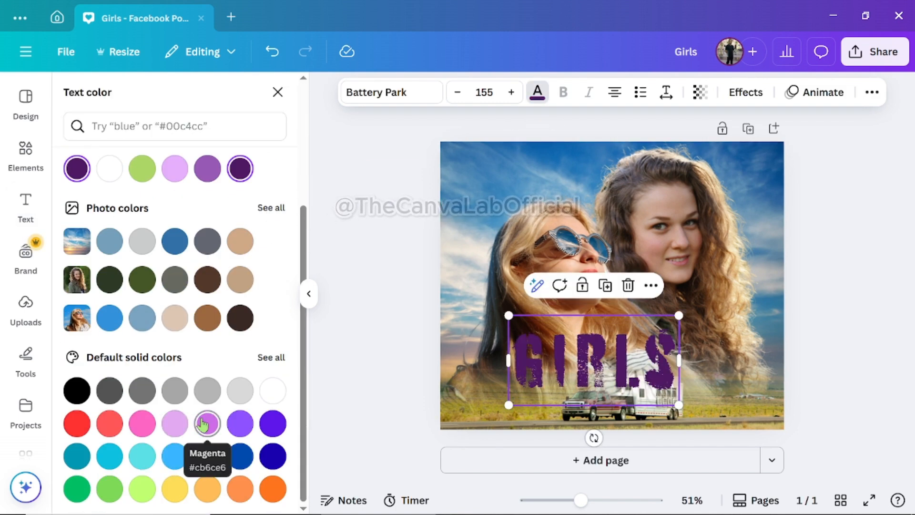
pyautogui.click(77, 423)
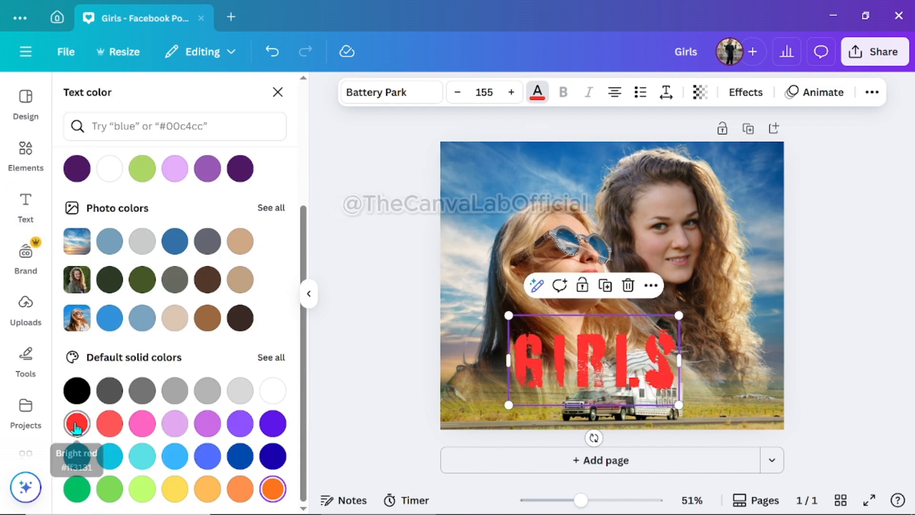
pyautogui.click(846, 339)
# Raise the red heading to just below the page's middle, roughly centred horizontally, and tighten its letter spacing below 0.
pyautogui.moveTo(598, 359); pyautogui.dragTo(621, 337)
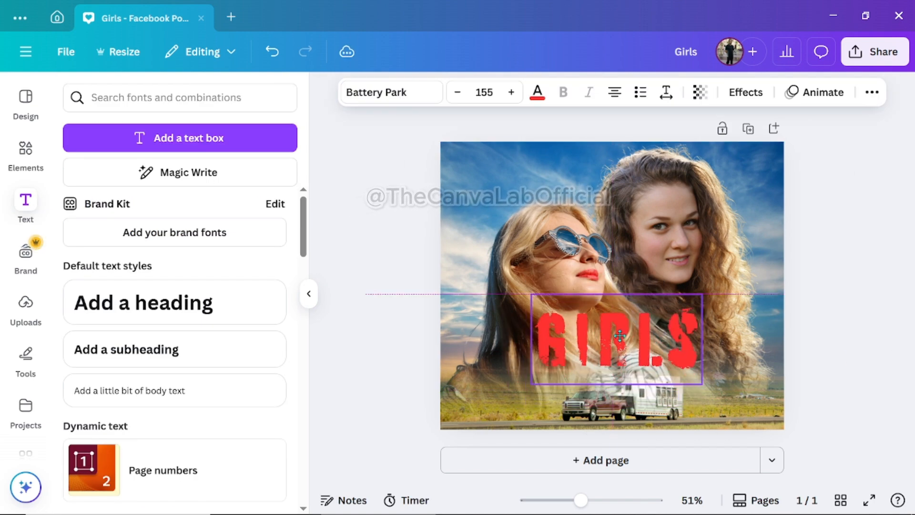
pyautogui.click(823, 361)
pyautogui.click(617, 344)
pyautogui.click(666, 92)
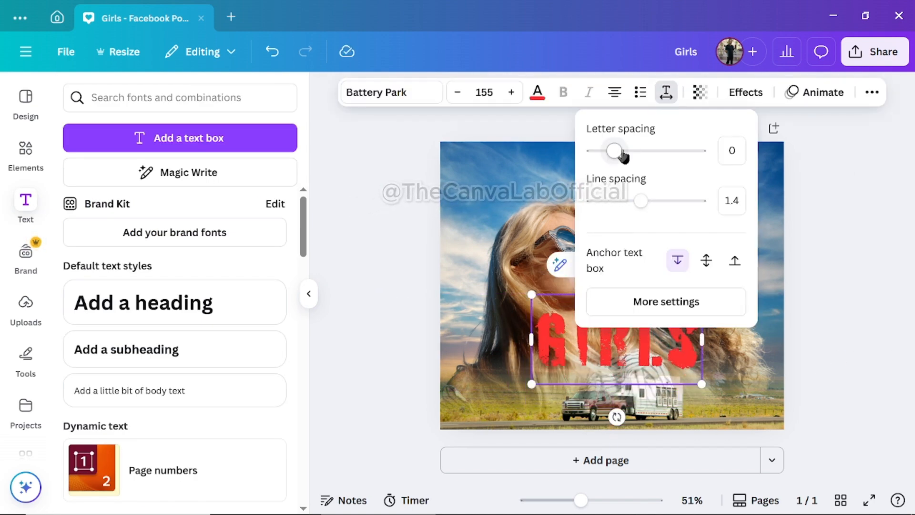
pyautogui.moveTo(611, 157); pyautogui.dragTo(601, 156)
pyautogui.click(827, 284)
pyautogui.click(827, 284)
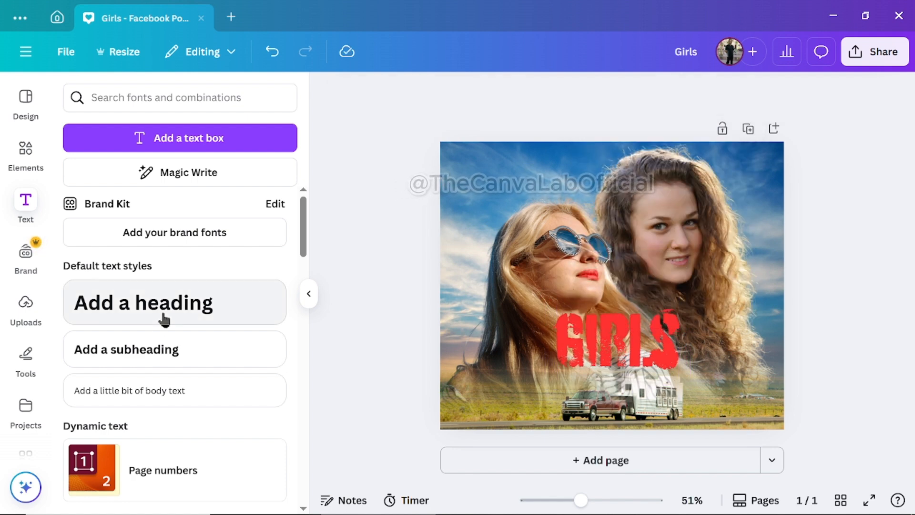
# Add a subheading to the page that reads "Serial Poster".
pyautogui.click(149, 353)
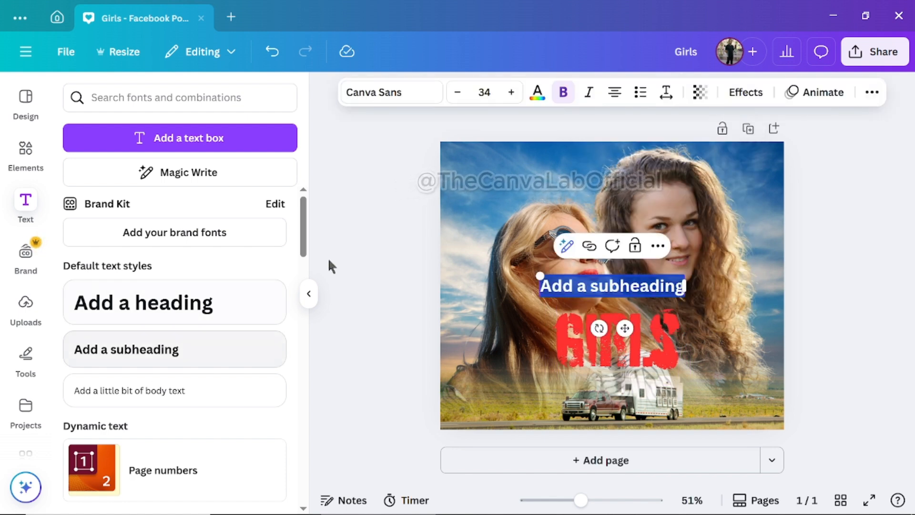
pyautogui.tripleClick(627, 288)
pyautogui.write('S')
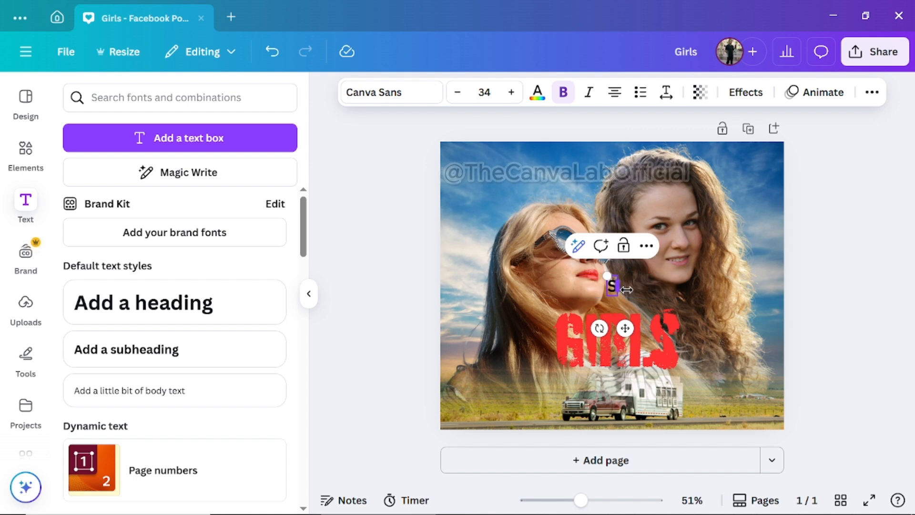
pyautogui.write('erial Poster')
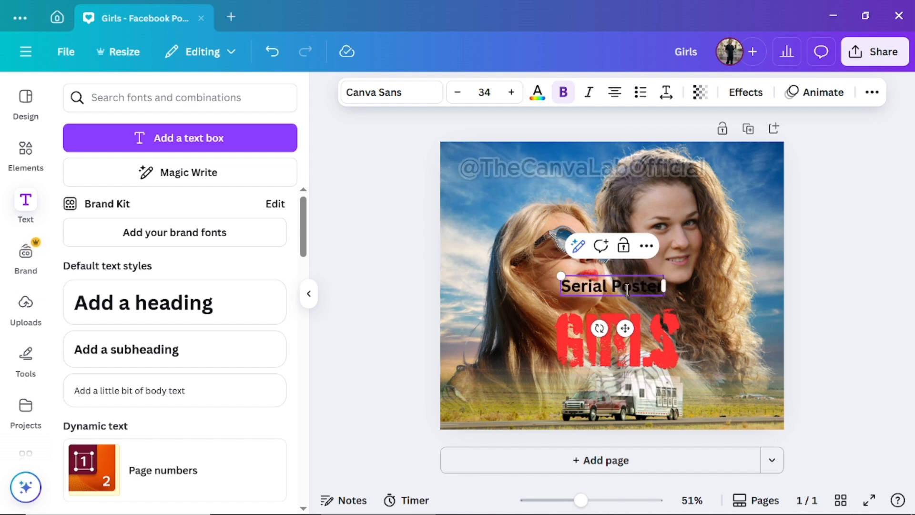
# Search the fonts for "glacial" and set the "Serial Poster" subheading to Glacial Indifference.
pyautogui.tripleClick(627, 289)
pyautogui.click(415, 93)
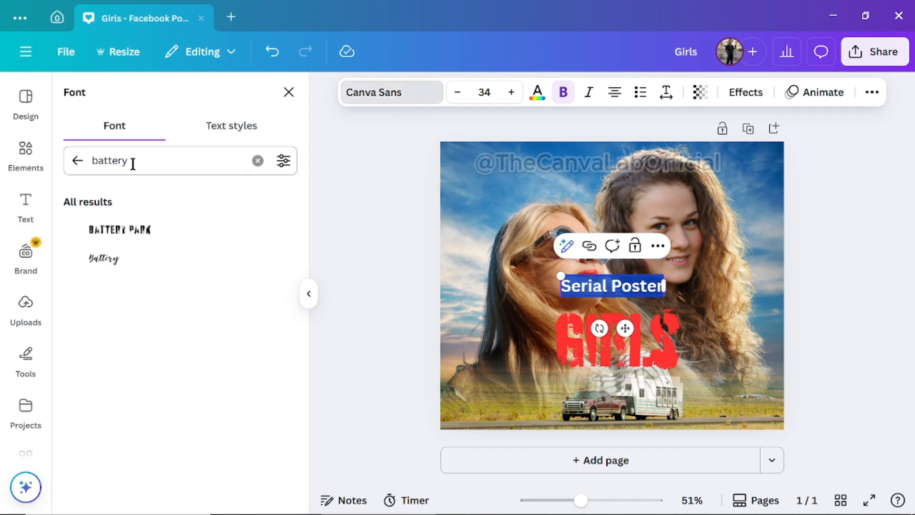
pyautogui.click(257, 161)
pyautogui.write('glacial')
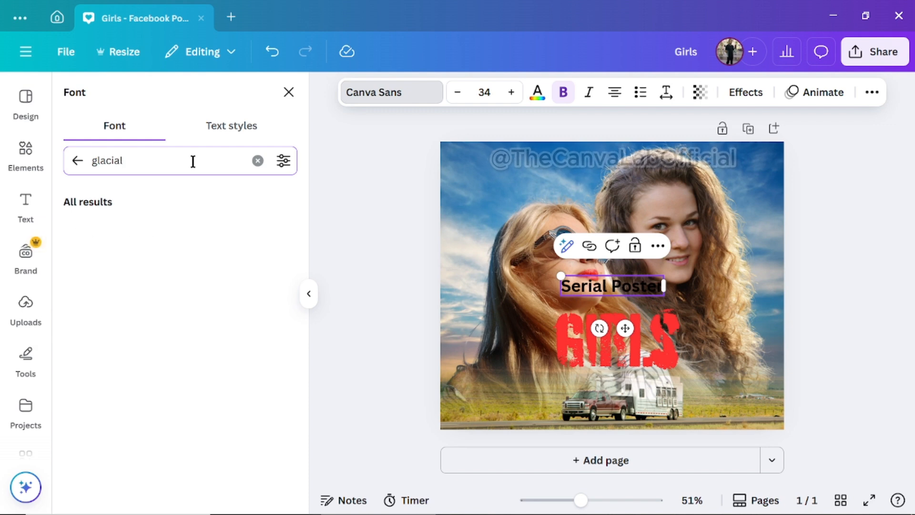
pyautogui.click(172, 230)
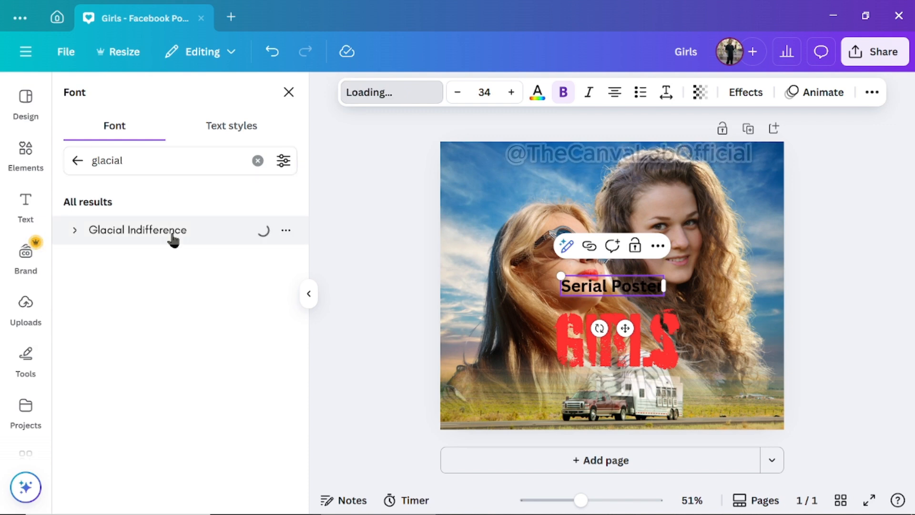
# Move the "Serial Poster" subheading directly beneath the red title and widen its letter spacing to 234.
pyautogui.moveTo(619, 286); pyautogui.dragTo(628, 375)
pyautogui.click(666, 92)
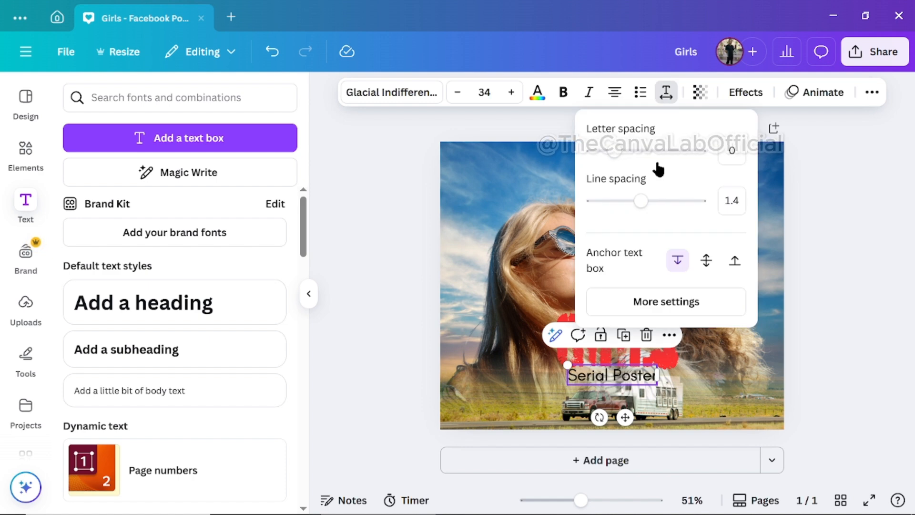
pyautogui.moveTo(615, 152); pyautogui.dragTo(640, 158)
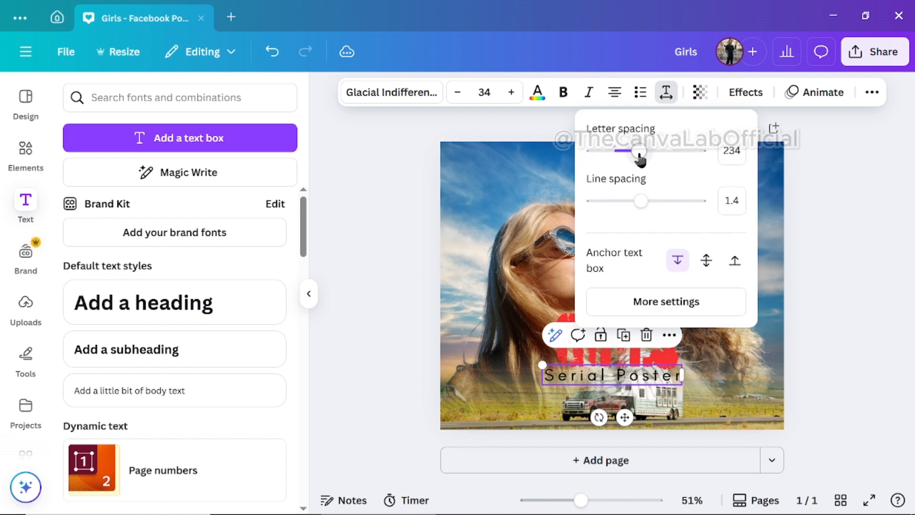
pyautogui.click(853, 269)
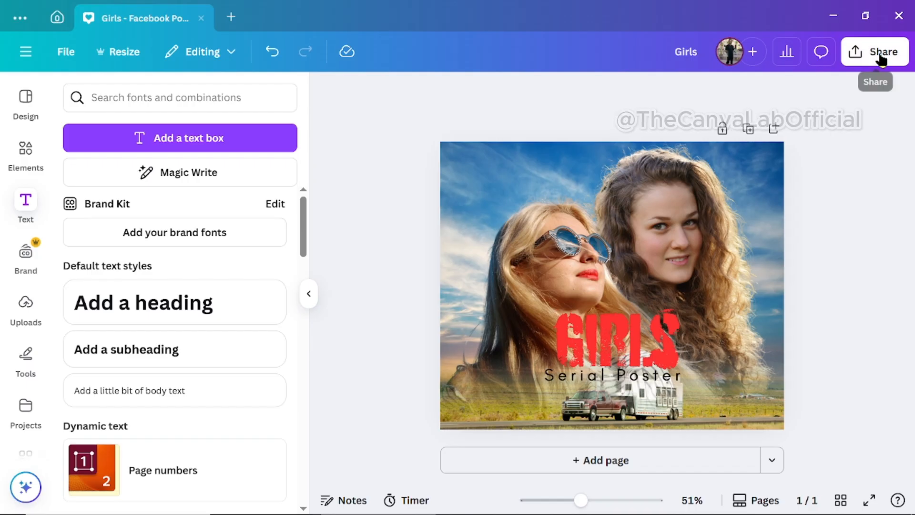
# Open the sharing and download options for the finished poster design.
pyautogui.click(882, 53)
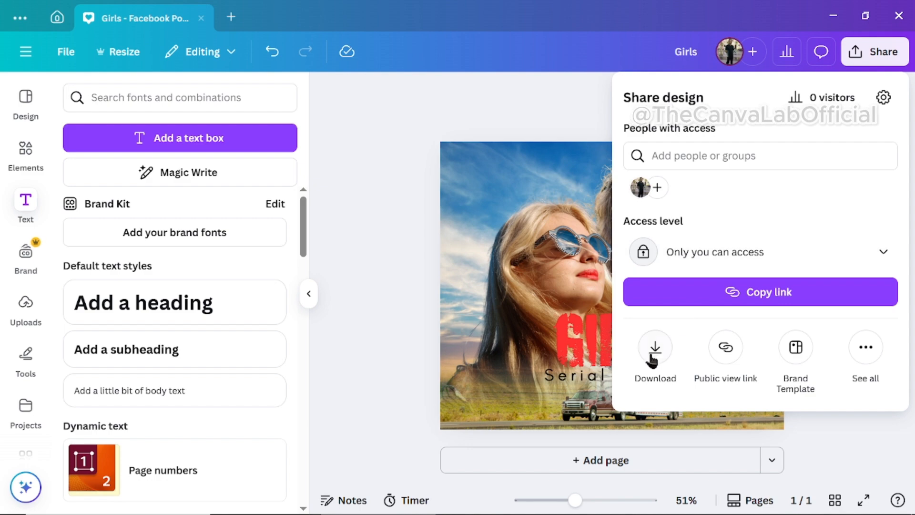